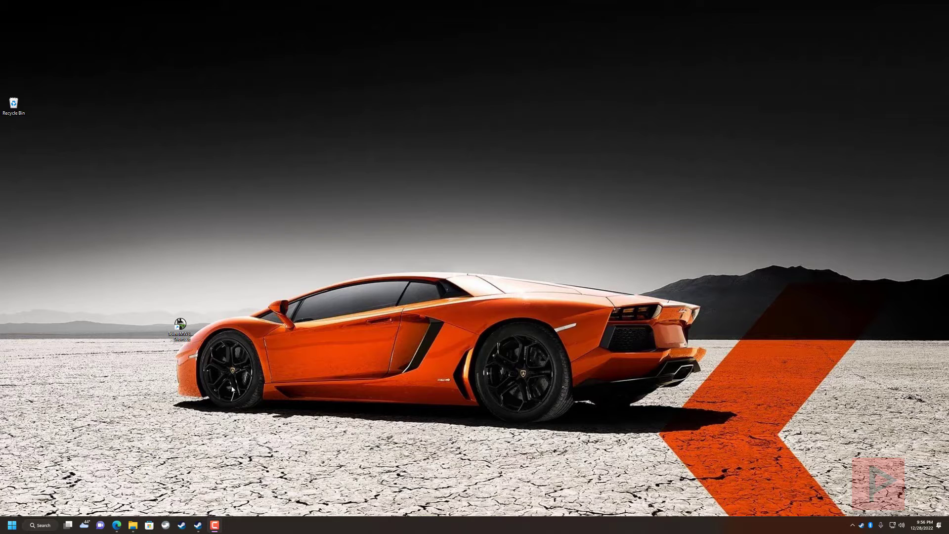
Switch to Microsoft Edge and open the "How to play TeknoMW3?" guide from the TeknoMW3 GitHub README.
click(117, 525)
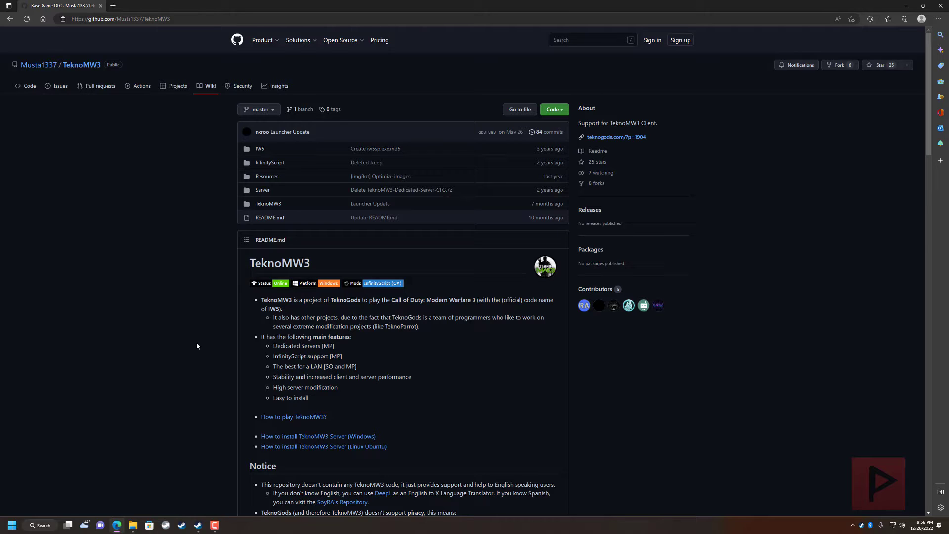
scroll(214, 234, down, 3)
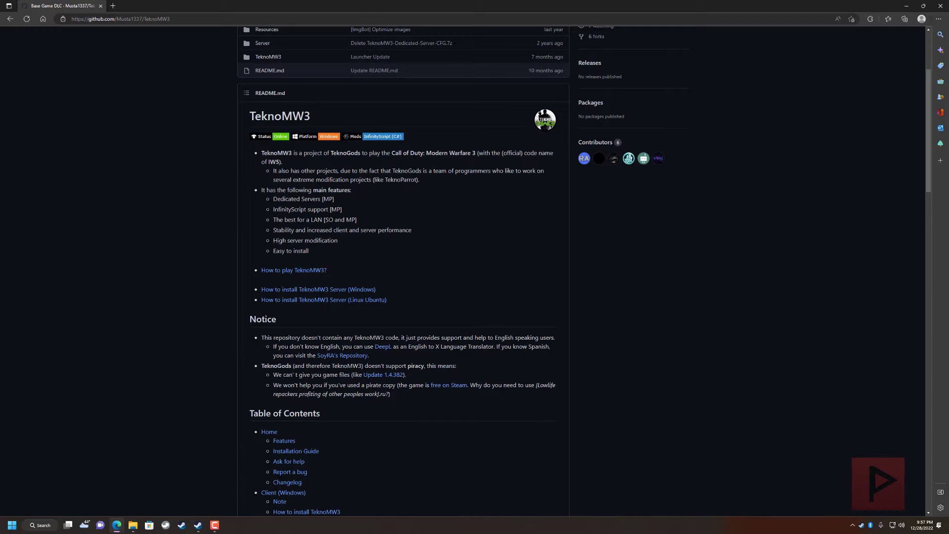
click(282, 272)
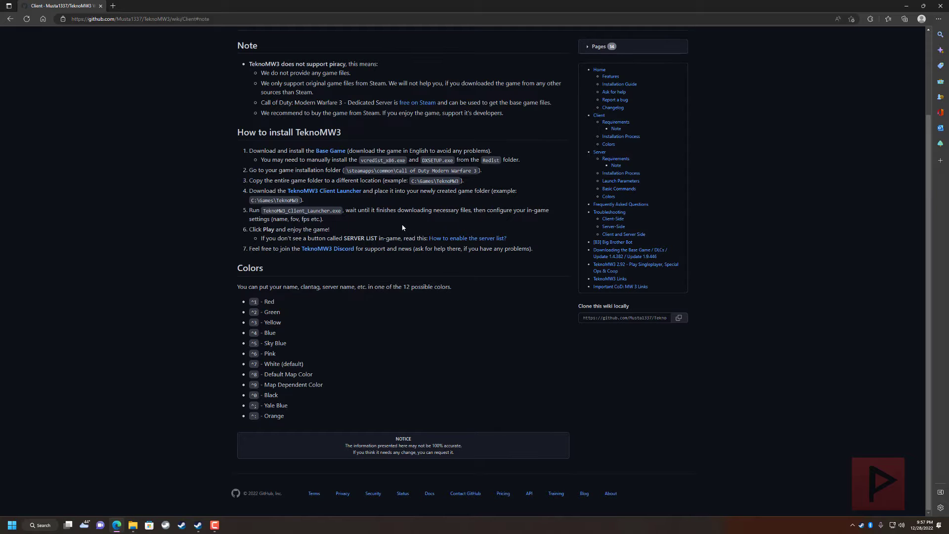
Switch to Steam and view the Call of Duty: Modern Warfare 3 - Dedicated Server entry among the library tools.
click(198, 525)
mouse_move(78, 32)
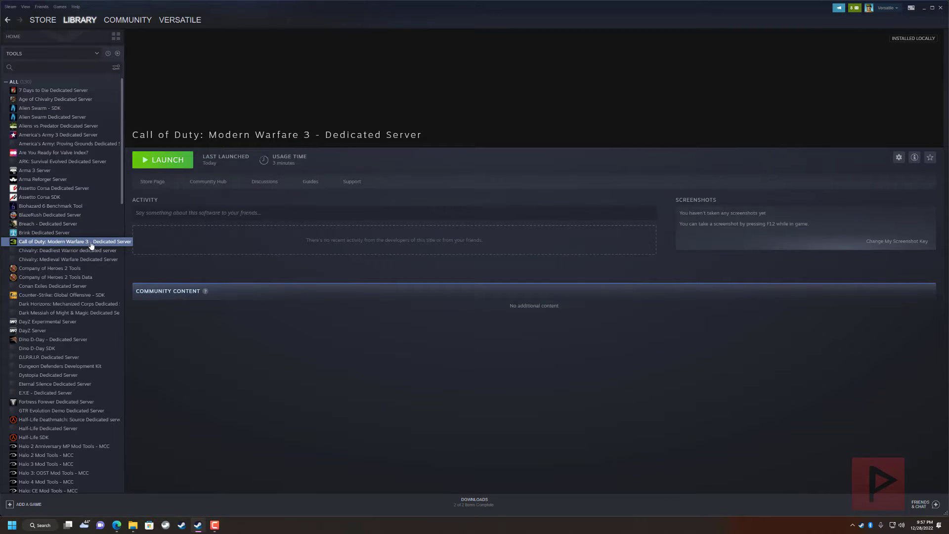
click(924, 7)
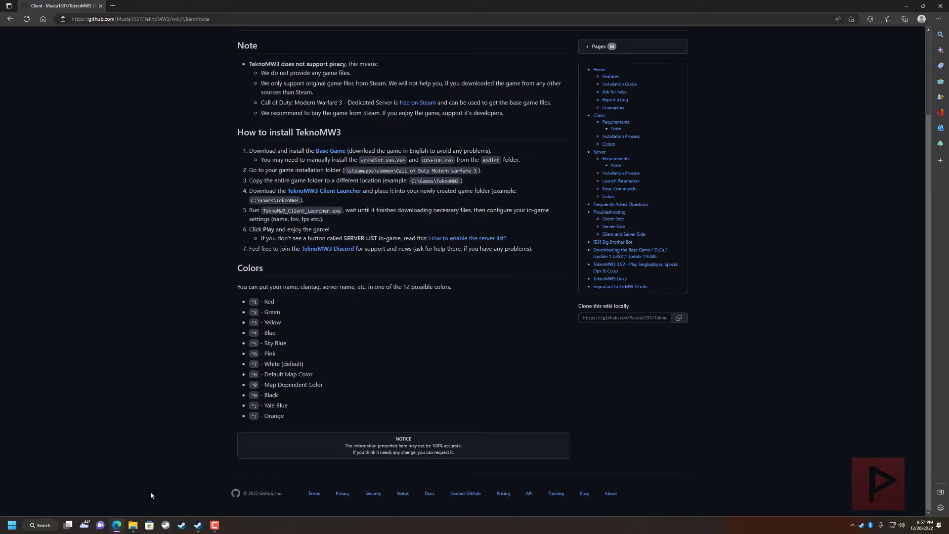
Switch to File Explorer and run TeknoMW3_Client_Launcher.exe from the Call of Duty Modern Warfare 3 folder.
click(132, 525)
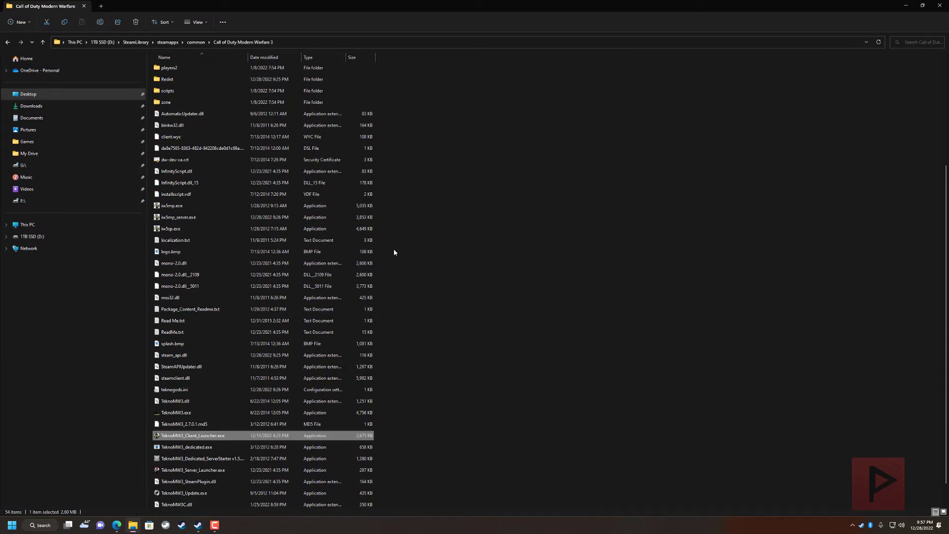
scroll(287, 276, down, 2)
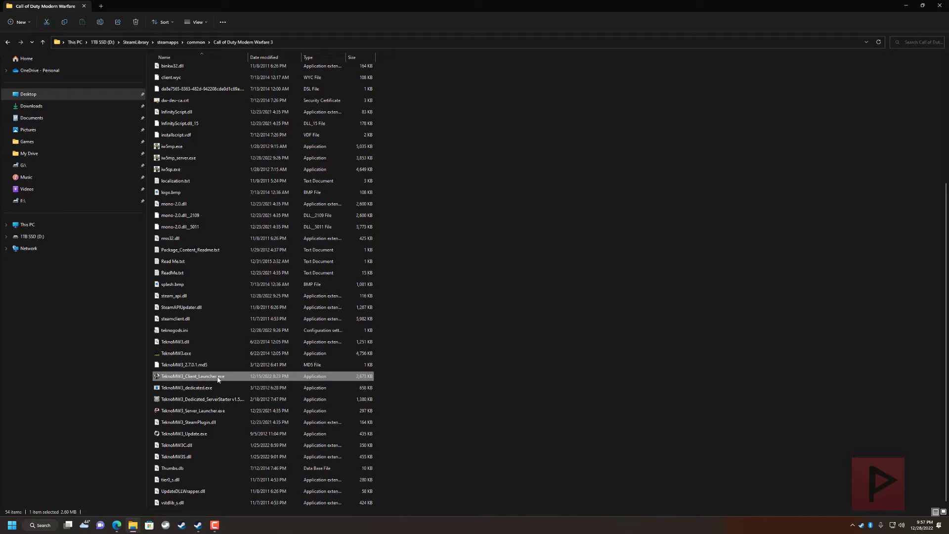
double_click(218, 380)
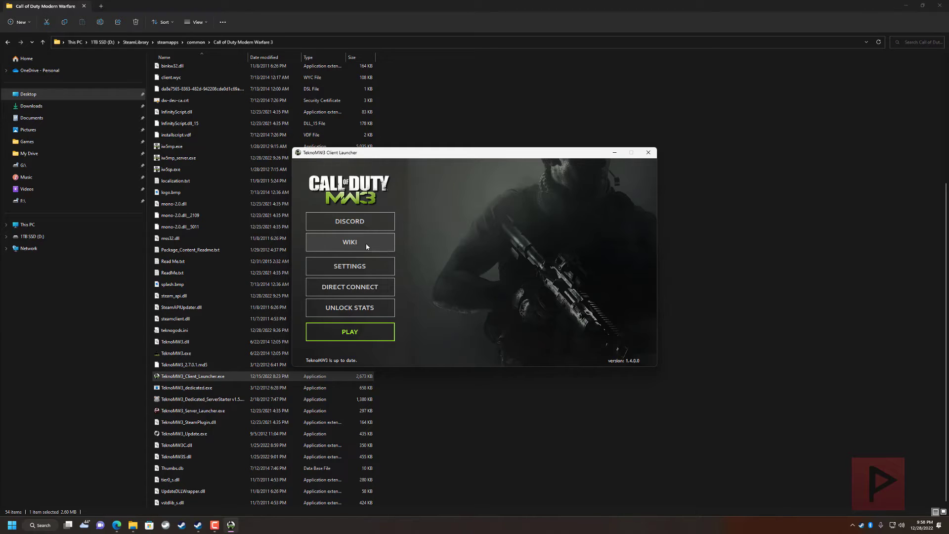
Review the launcher's Settings and Direct Connect windows without changing anything, and try the Unlock Stats option.
click(371, 265)
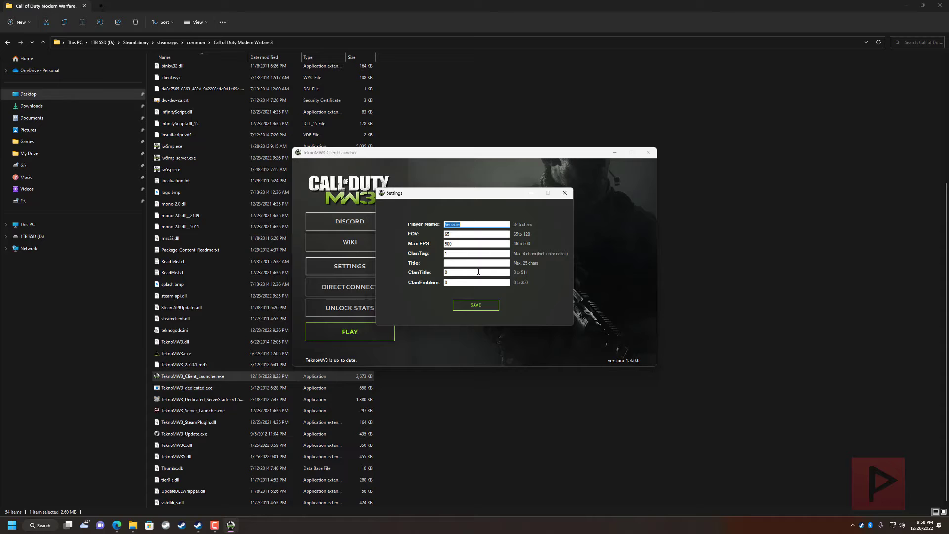
click(565, 194)
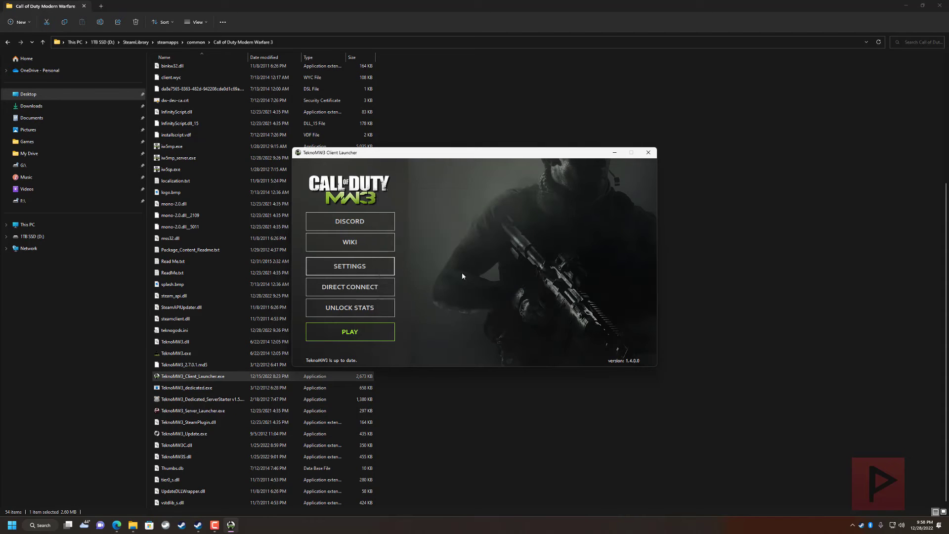
click(371, 287)
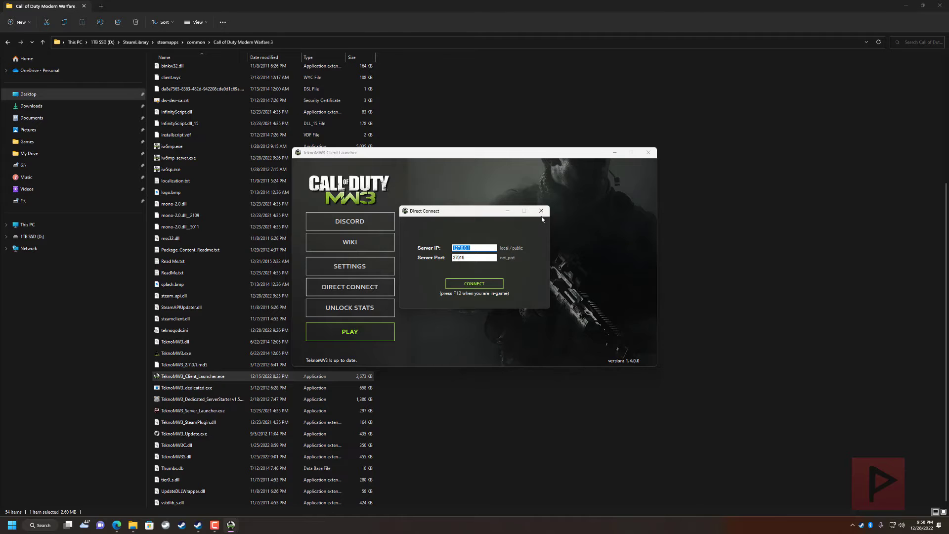
click(541, 211)
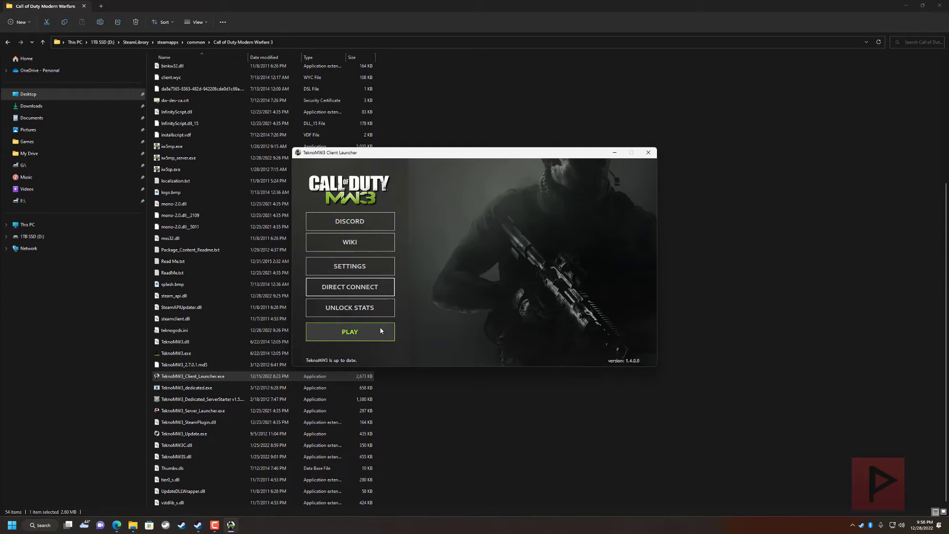
click(381, 311)
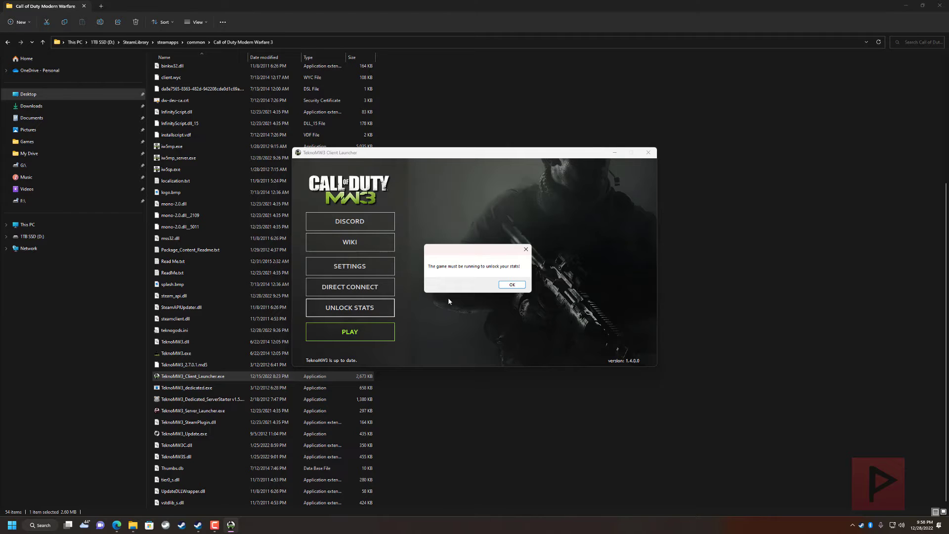
click(526, 250)
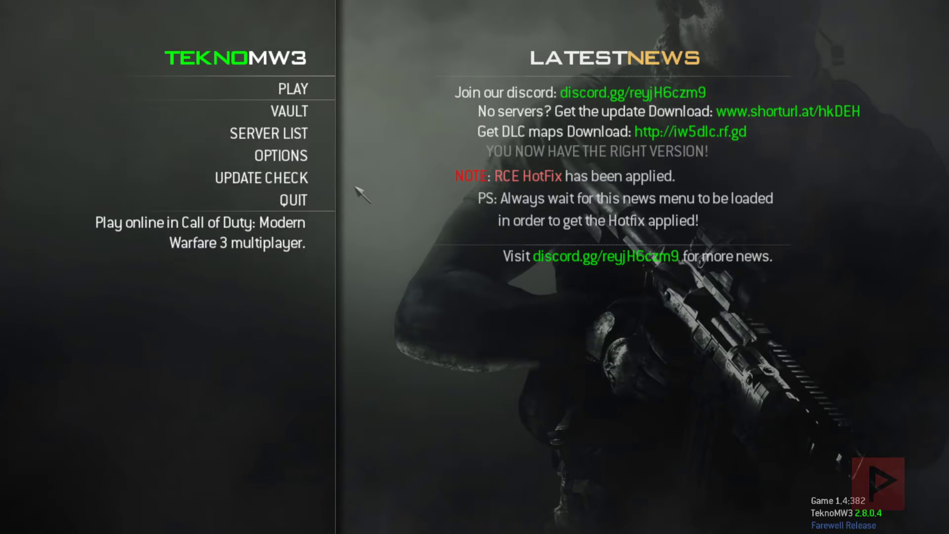
Check the game's Dedicated Server options for the server browser and remote console settings, and return to the main menu.
click(318, 185)
click(396, 316)
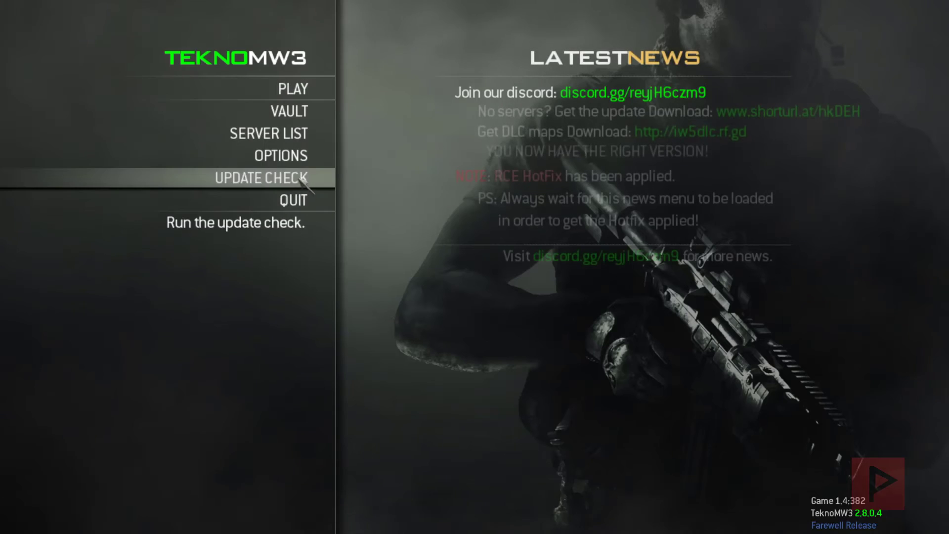
click(307, 156)
click(299, 179)
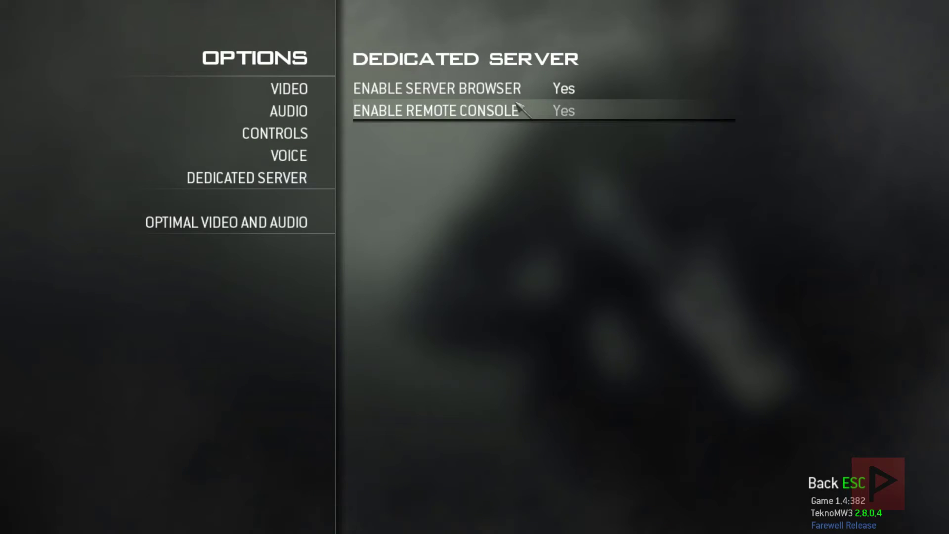
key(Escape)
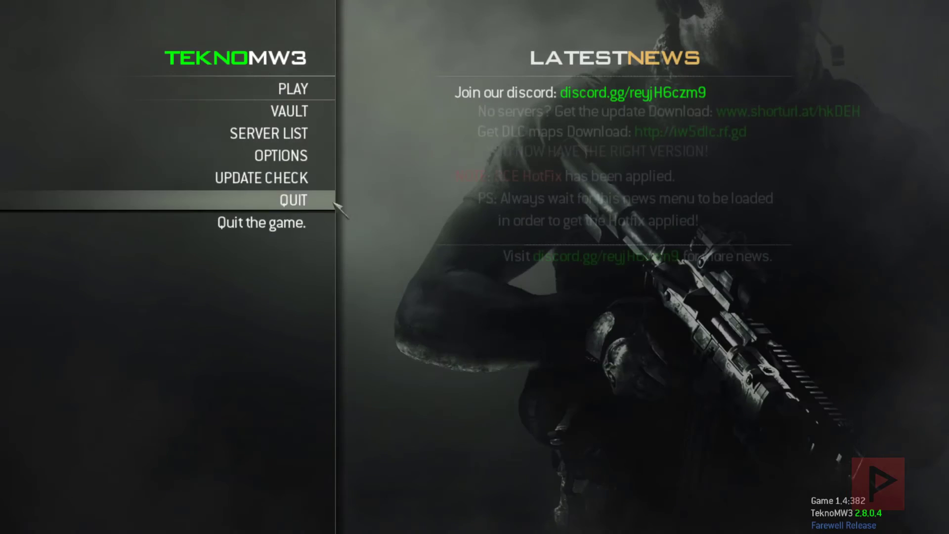
Open the server list and sort the internet servers by number of players.
click(311, 138)
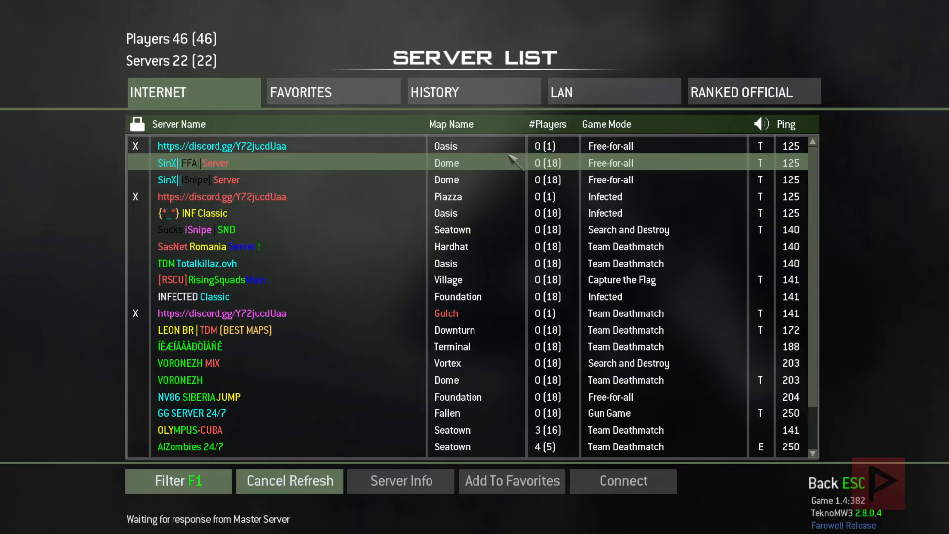
click(548, 125)
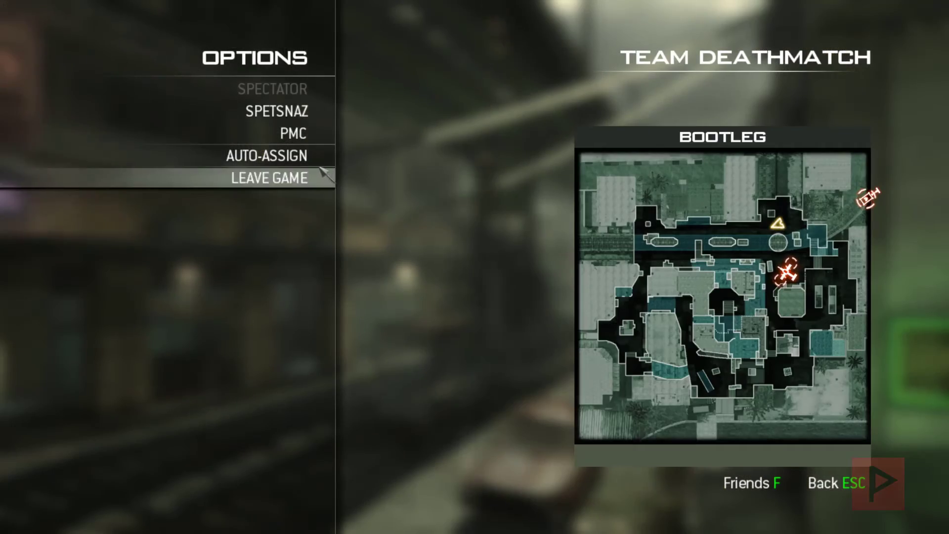
Join the Team Deathmatch match on Bootleg with an auto-assigned team and the TK#1 class.
click(314, 159)
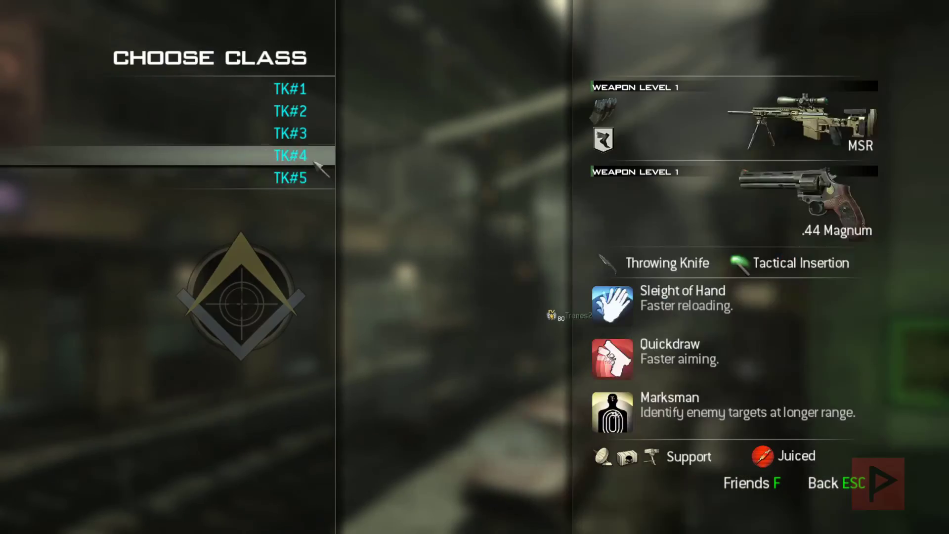
click(307, 89)
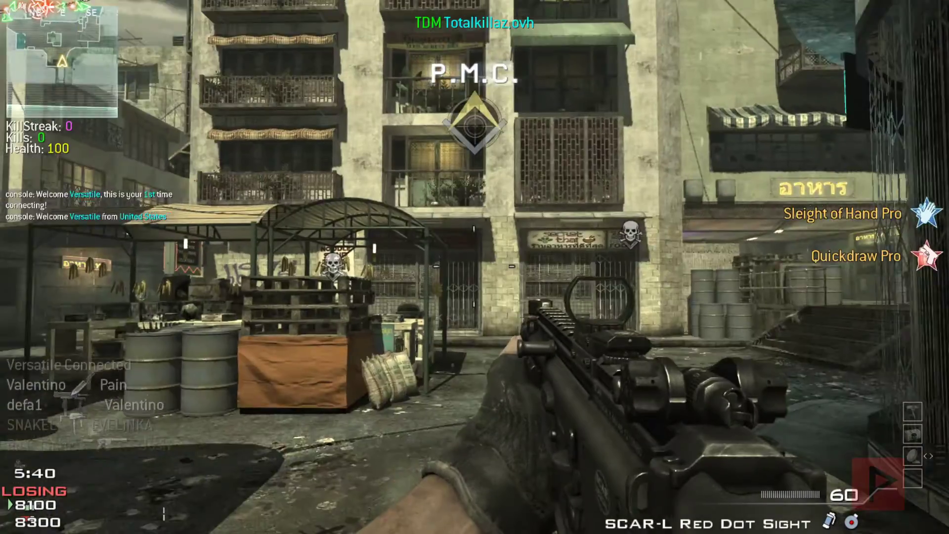
key(w)
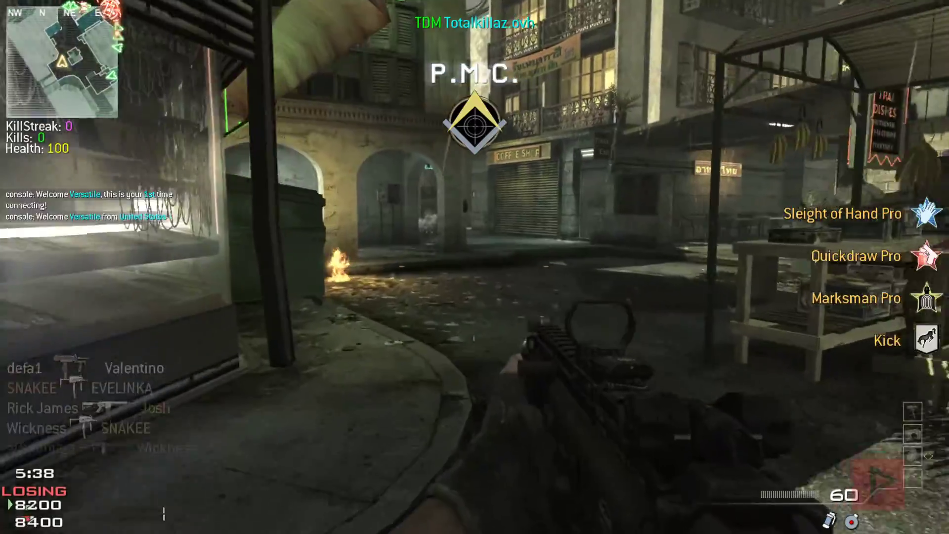
key(w)
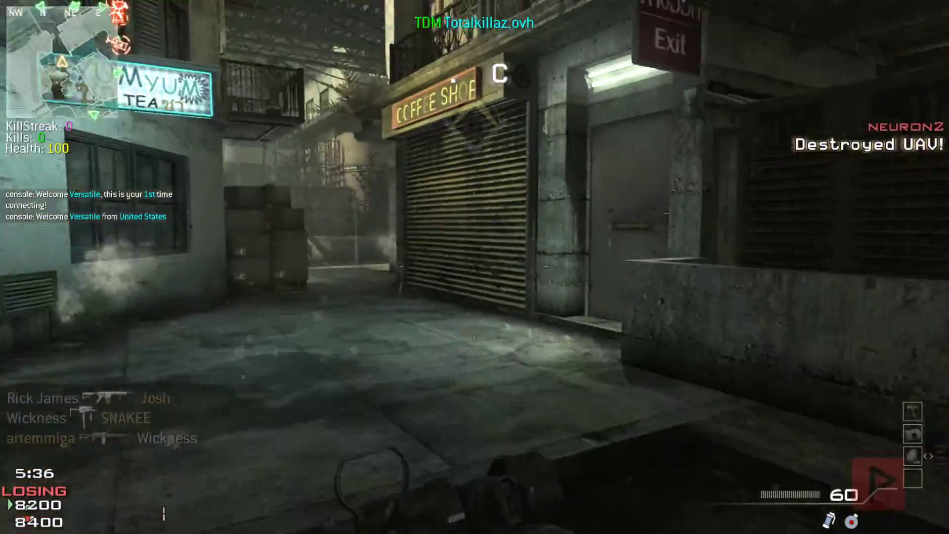
key(w)
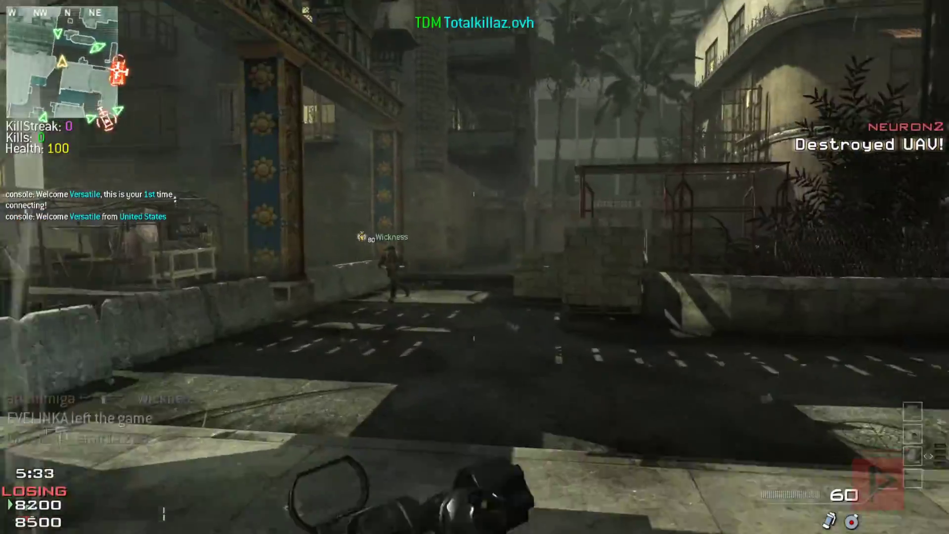
key(w)
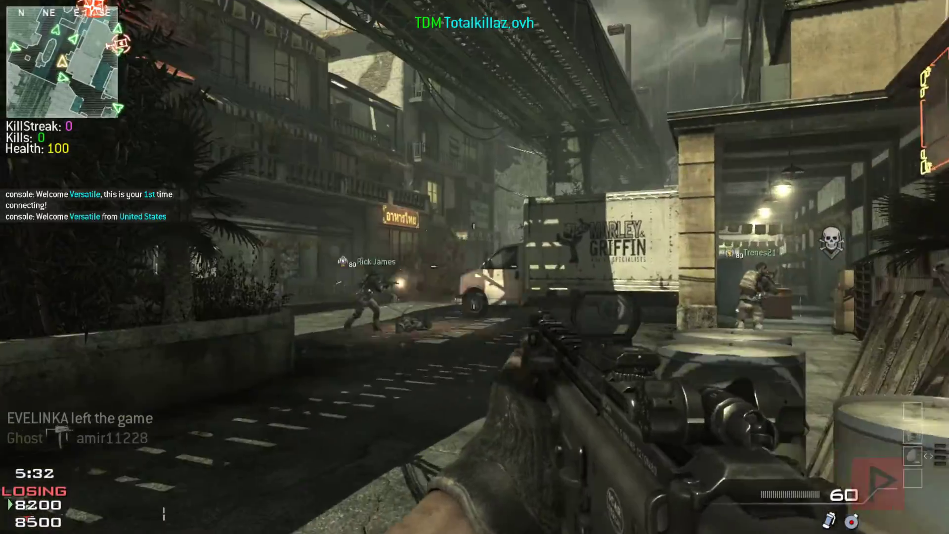
right_click(474, 267)
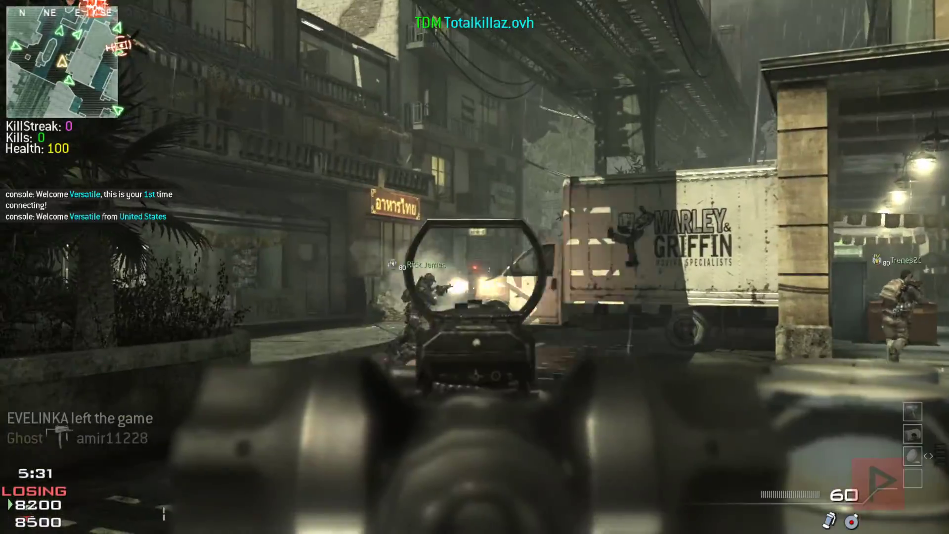
key(w)
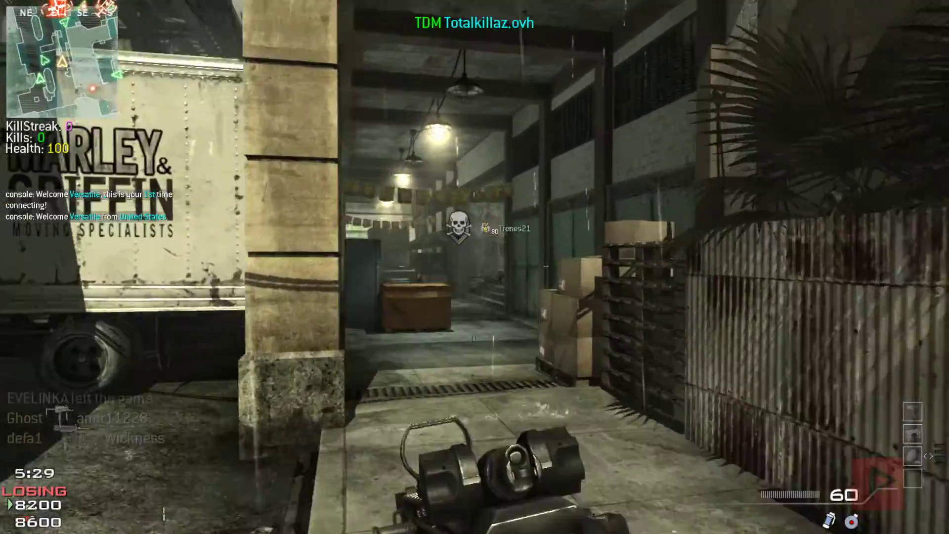
key(w)
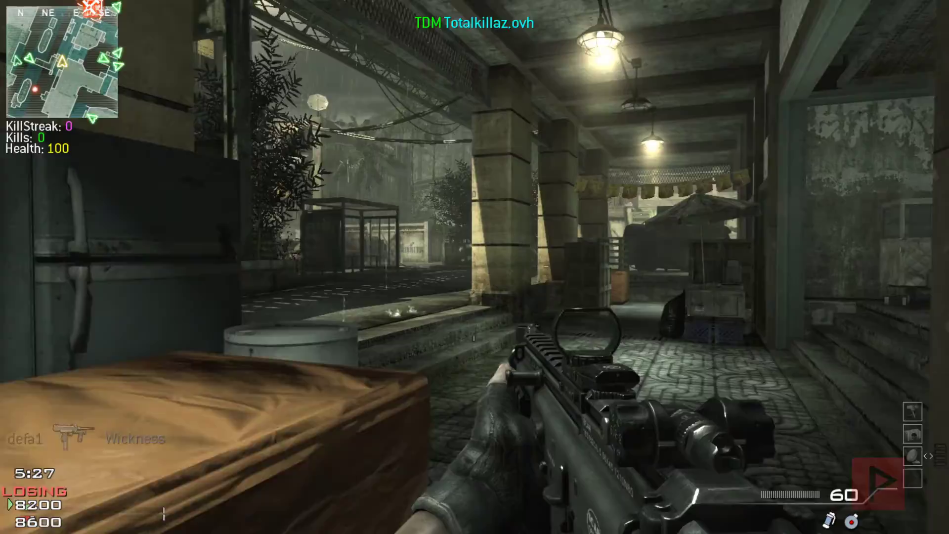
key(w)
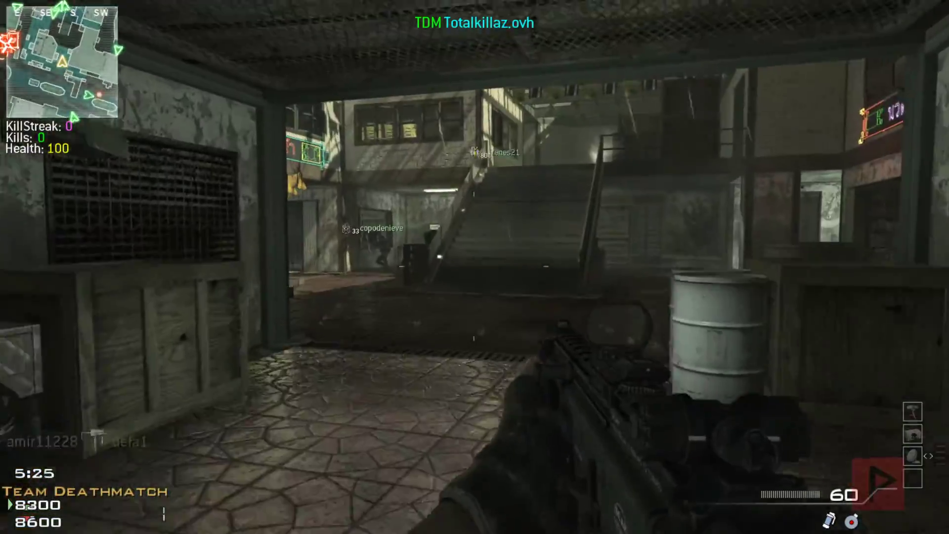
key(w)
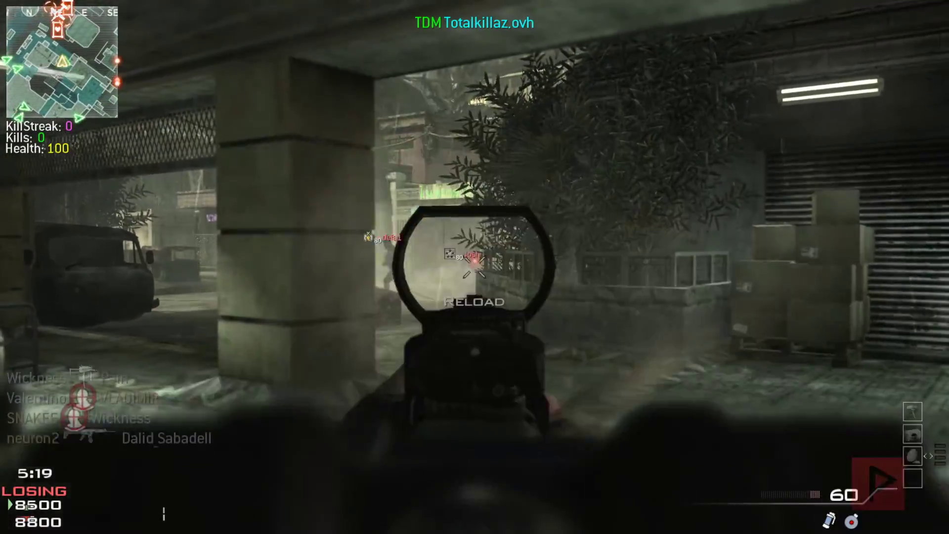
key(r)
key(w)
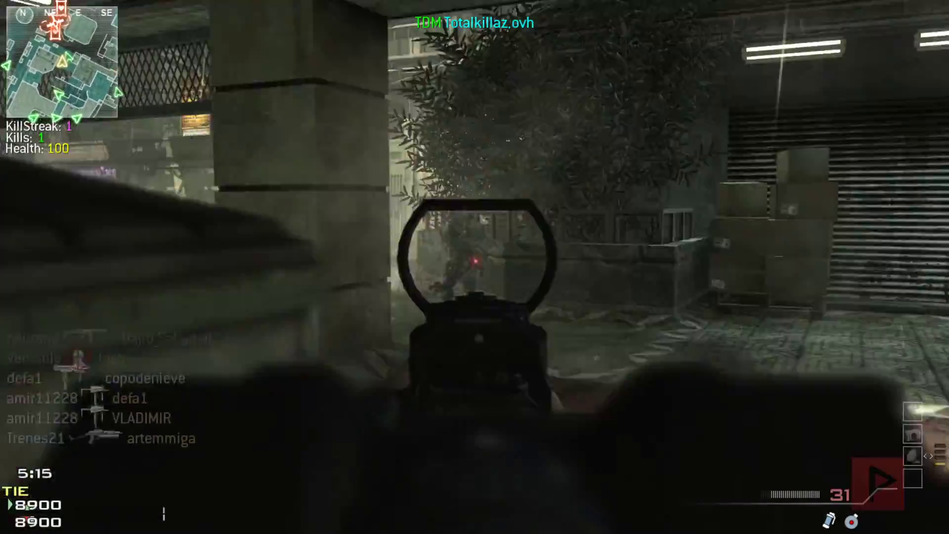
key(w)
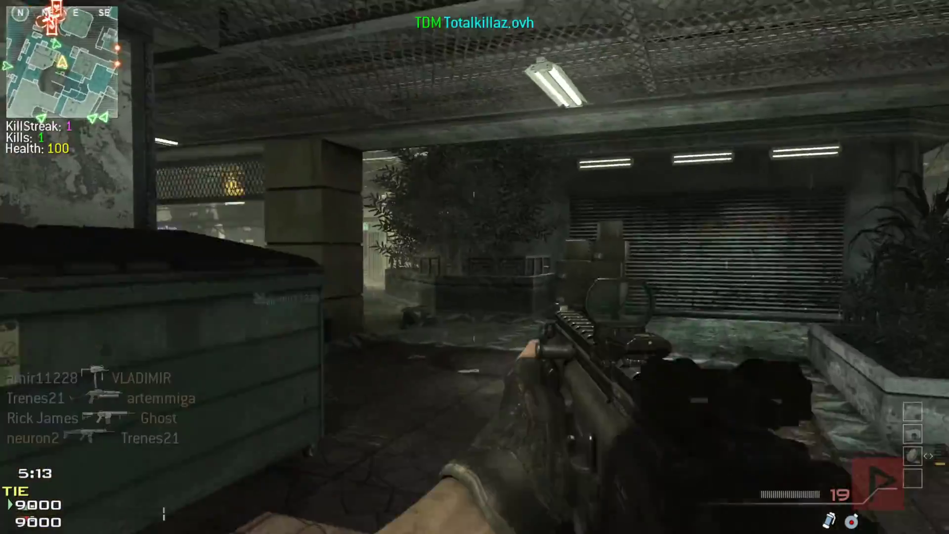
key(w)
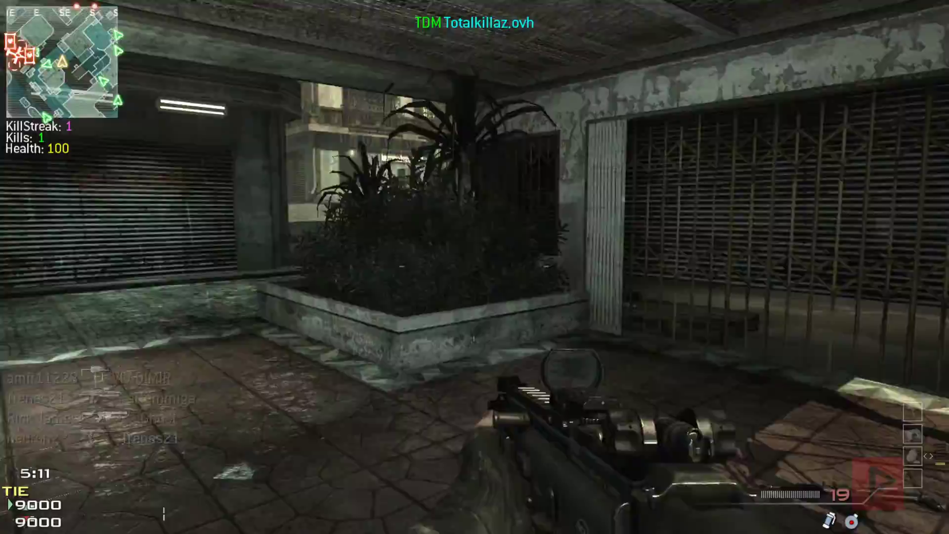
key(w)
right_click(474, 267)
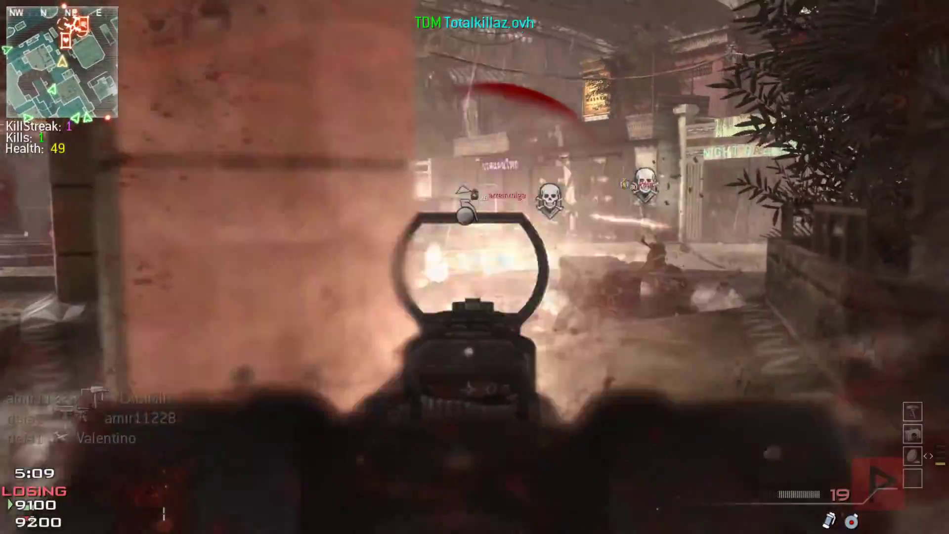
key(w)
click(475, 266)
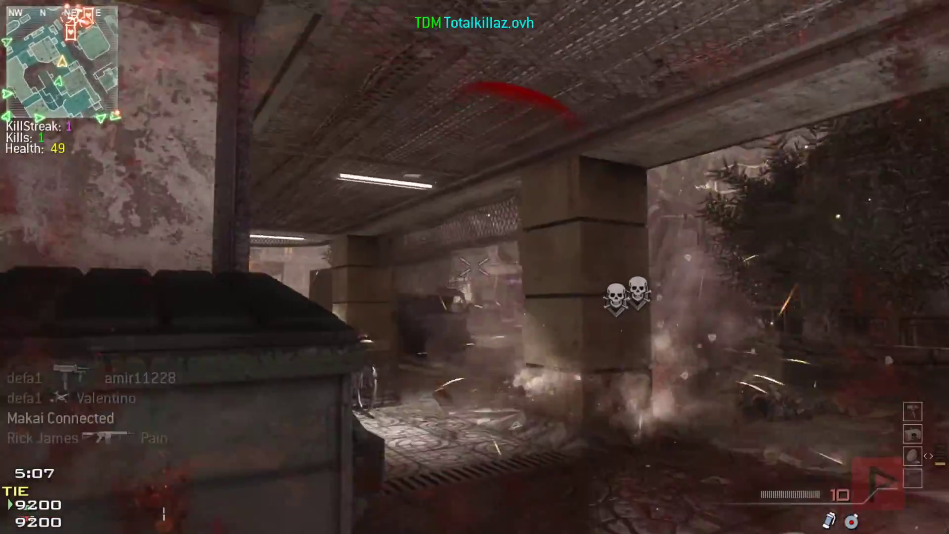
key(1)
key(w)
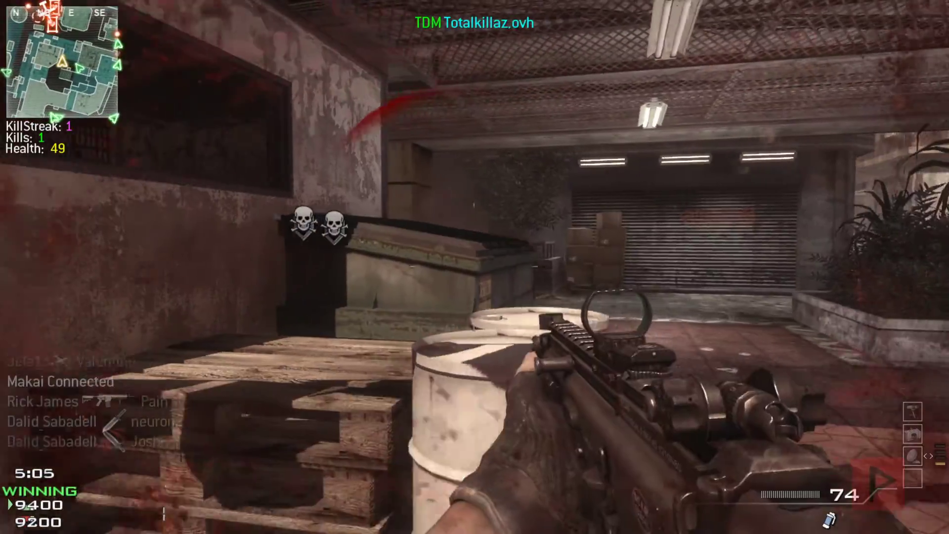
key(w)
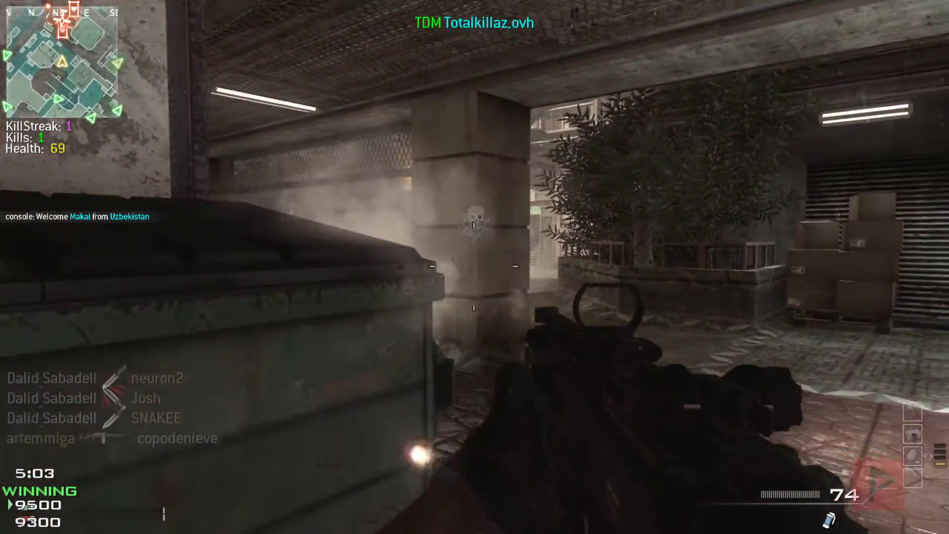
right_click(475, 267)
key(s)
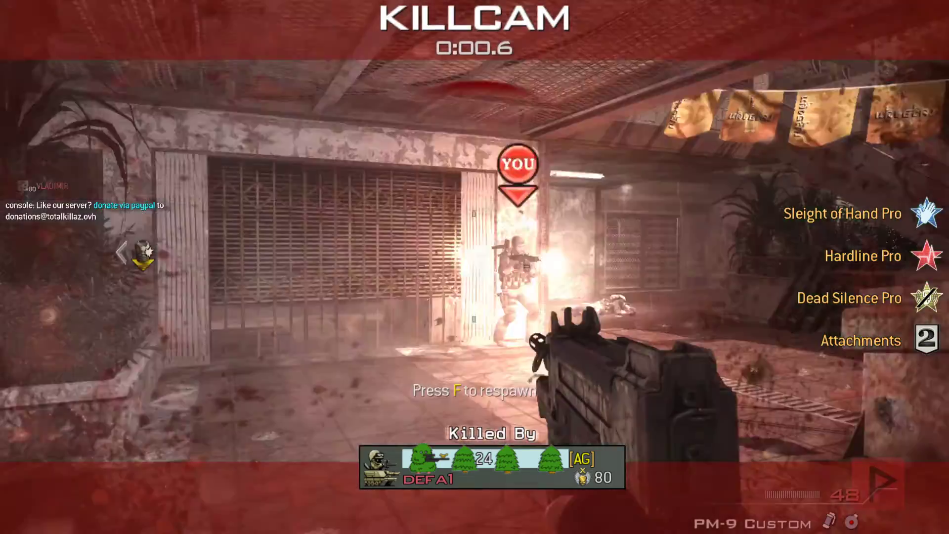
Open the in-game options menu of the Team Deathmatch match.
key(Escape)
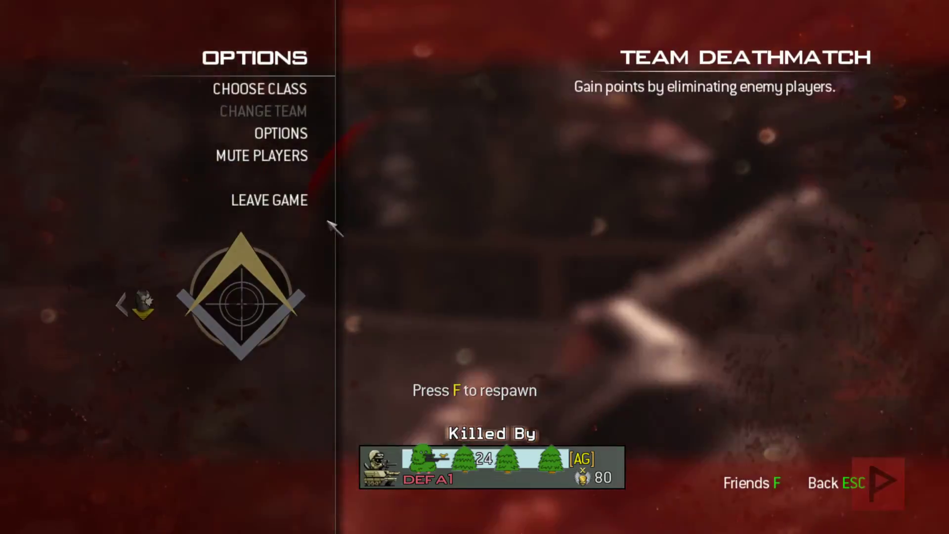